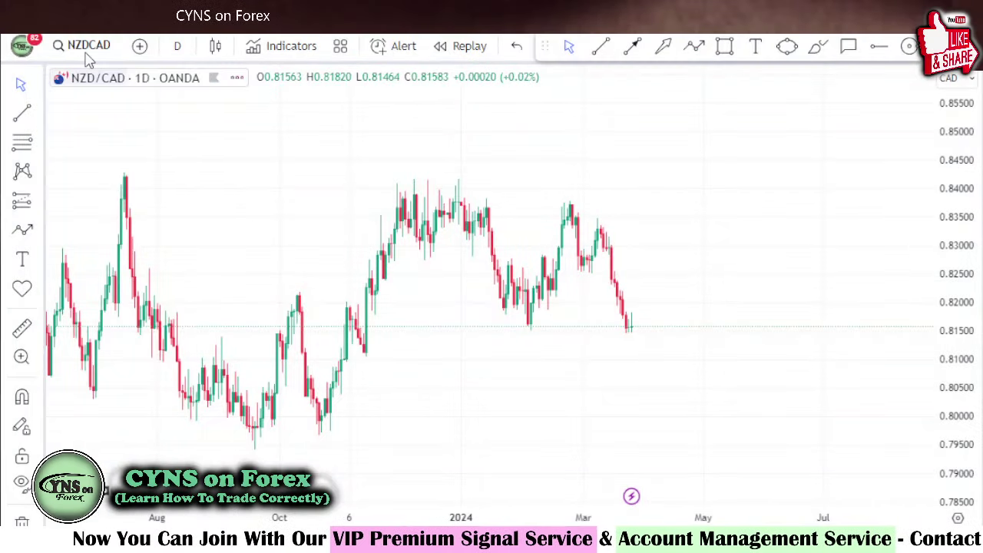
Draw the upper channel trend line from the November highs past the March highs.
{"action": "left_click", "coordinate": [21, 113]}
{"action": "left_click", "coordinate": [345, 176]}
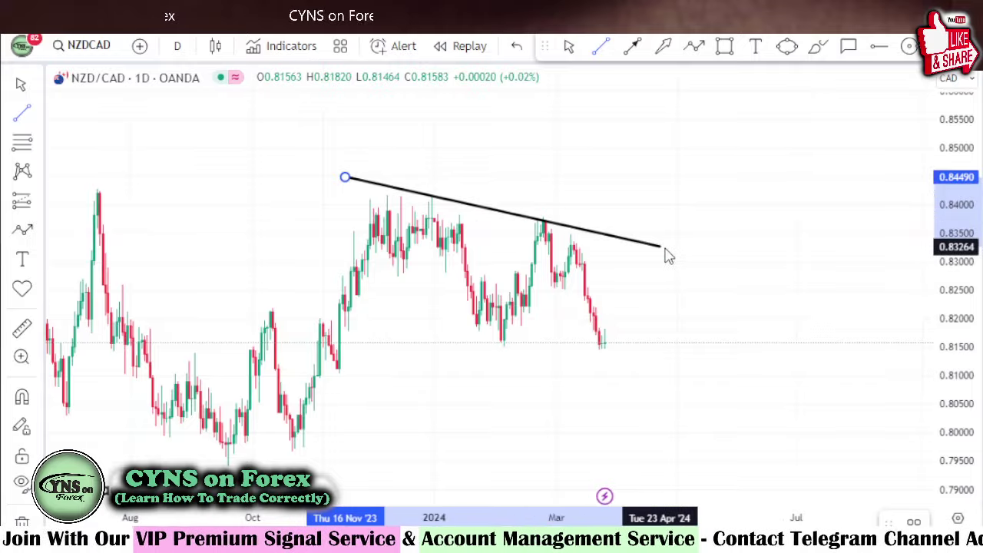
{"action": "left_click", "coordinate": [697, 253]}
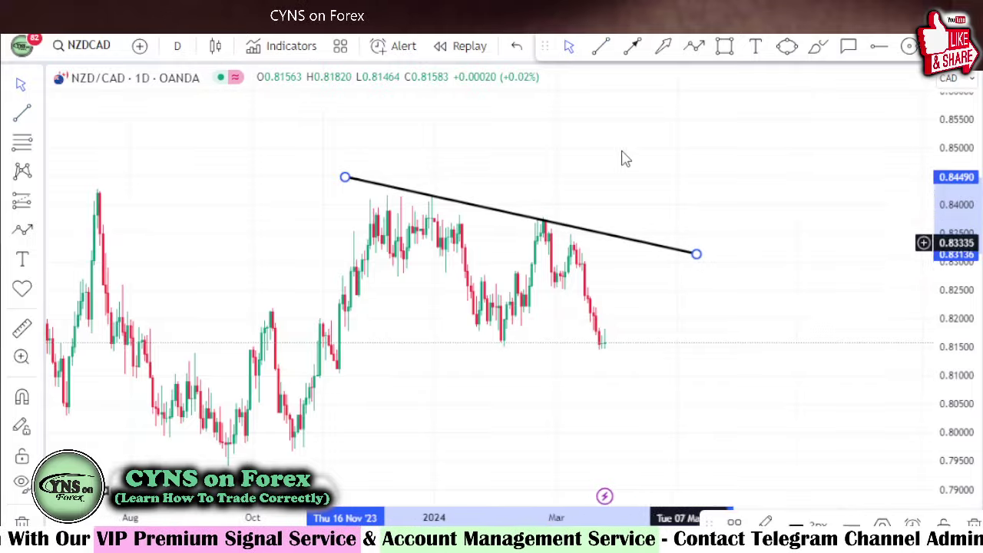
Draw the parallel lower channel line beneath the lows, extending it slightly further right.
{"action": "left_click", "coordinate": [308, 299]}
{"action": "left_click", "coordinate": [666, 380]}
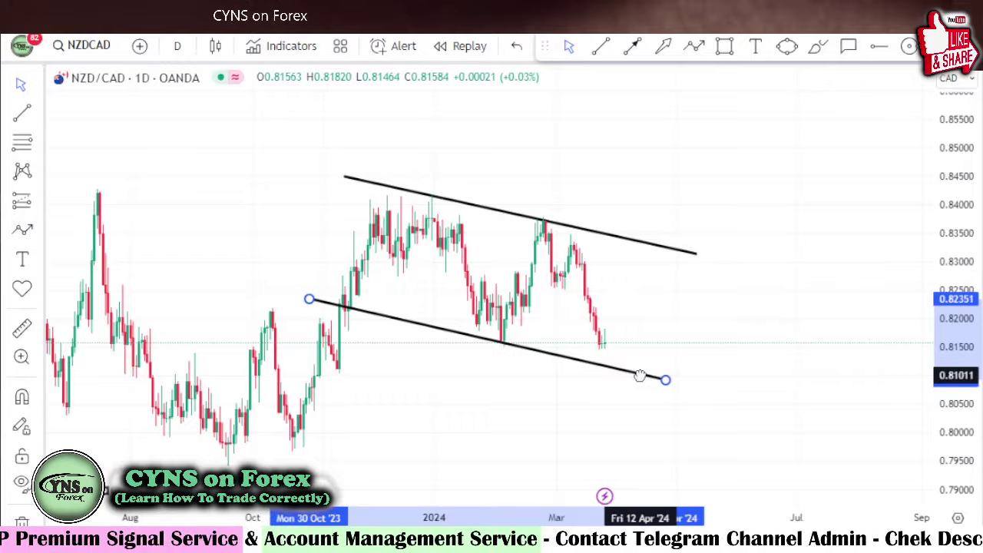
{"action": "left_click_drag", "start_coordinate": [666, 379], "coordinate": [677, 384]}
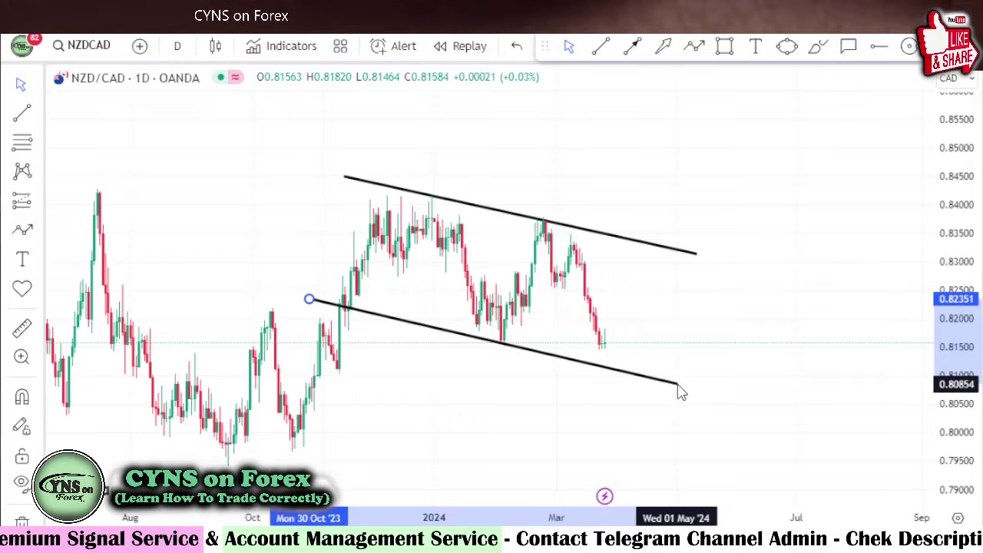
{"action": "left_click", "coordinate": [720, 192]}
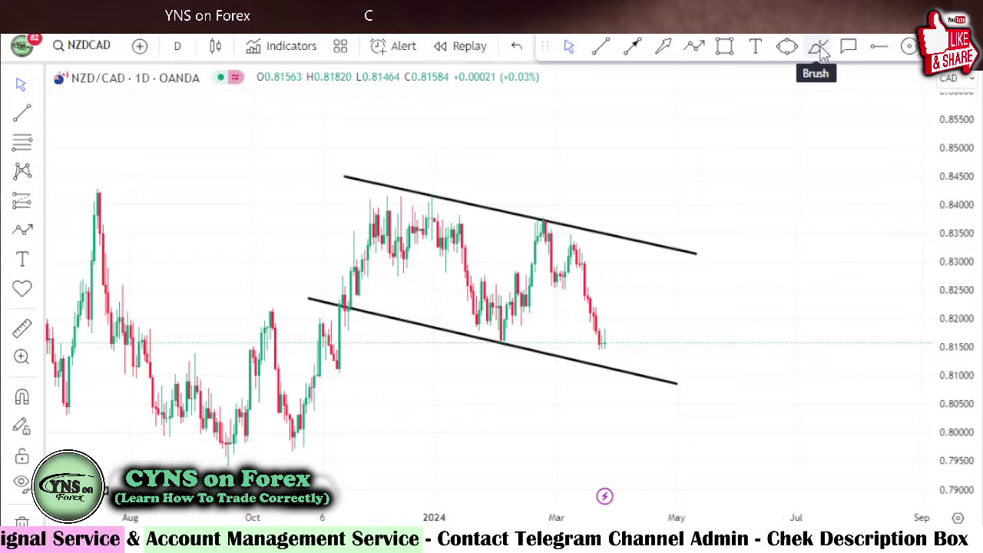
Brush a rising stroke from the October low to the November peak, undoing the extra arrowhead stroke.
{"action": "left_click", "coordinate": [819, 48]}
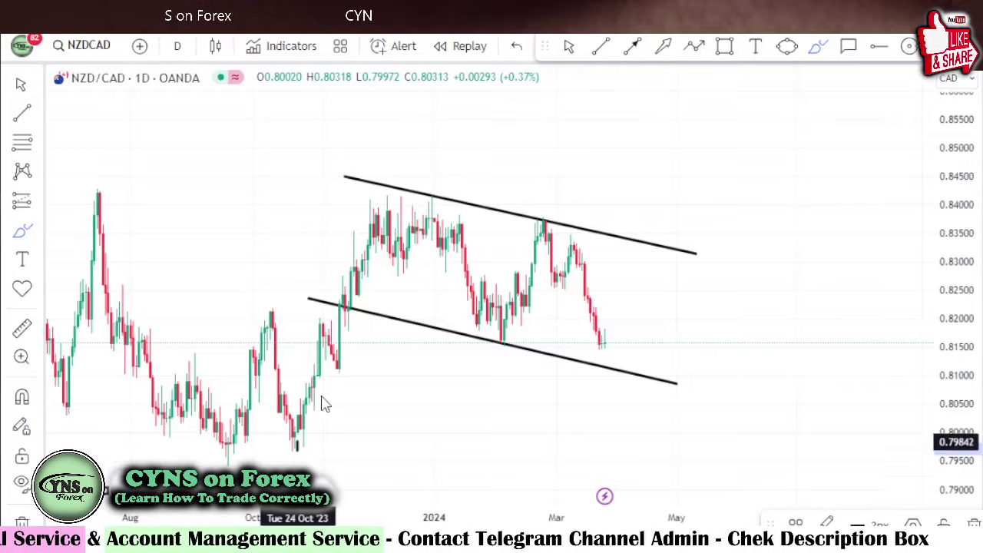
{"action": "mouse_move", "coordinate": [296, 448]}
{"action": "left_mouse_down"}
{"action": "mouse_move", "coordinate": [407, 197]}
{"action": "mouse_move", "coordinate": [599, 363]}
{"action": "mouse_move", "coordinate": [702, 129]}
{"action": "mouse_move", "coordinate": [709, 180]}
{"action": "left_mouse_up"}
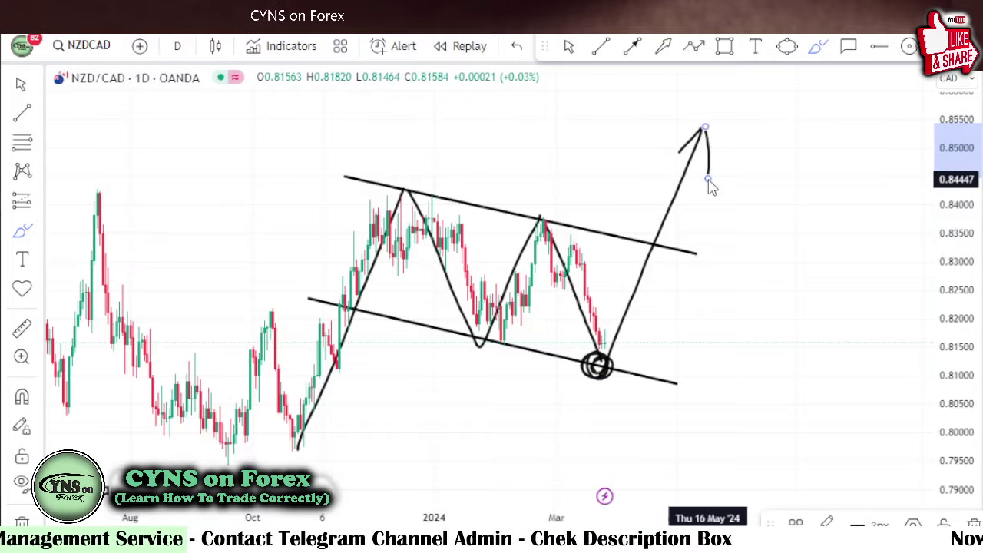
{"action": "left_click", "coordinate": [516, 47]}
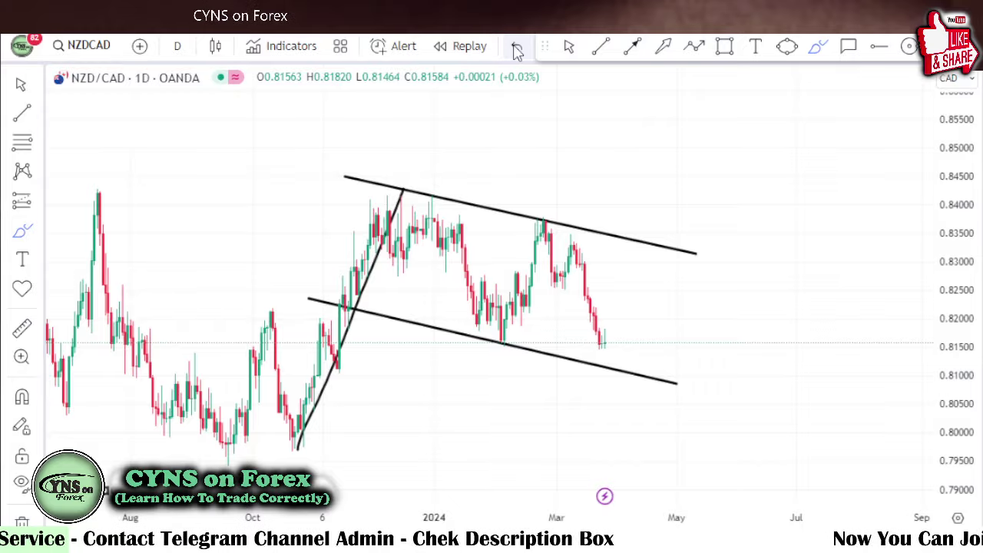
Zoom into the recent months and stretch the price axis to enlarge the channel.
{"action": "scroll", "coordinate": [548, 225], "scroll_direction": "up", "scroll_amount": 5}
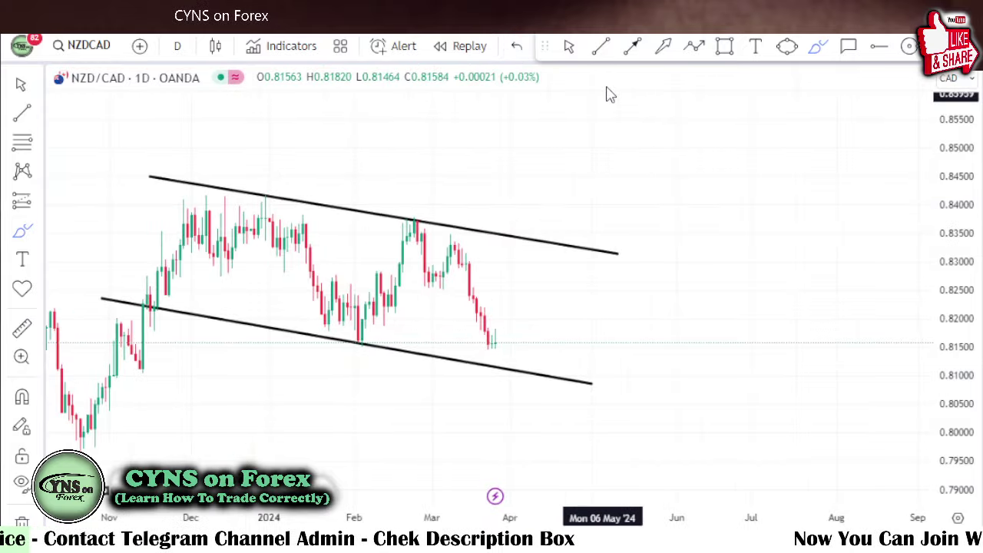
{"action": "scroll", "coordinate": [712, 180], "scroll_direction": "left", "scroll_amount": 5}
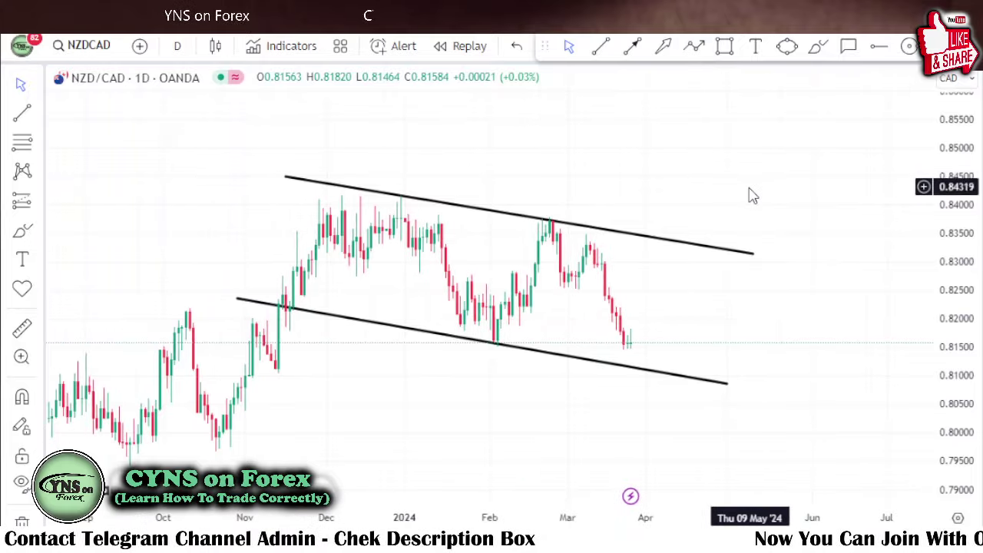
{"action": "scroll", "coordinate": [752, 200], "scroll_direction": "up", "scroll_amount": 2}
{"action": "scroll", "coordinate": [751, 200], "scroll_direction": "up", "scroll_amount": 3}
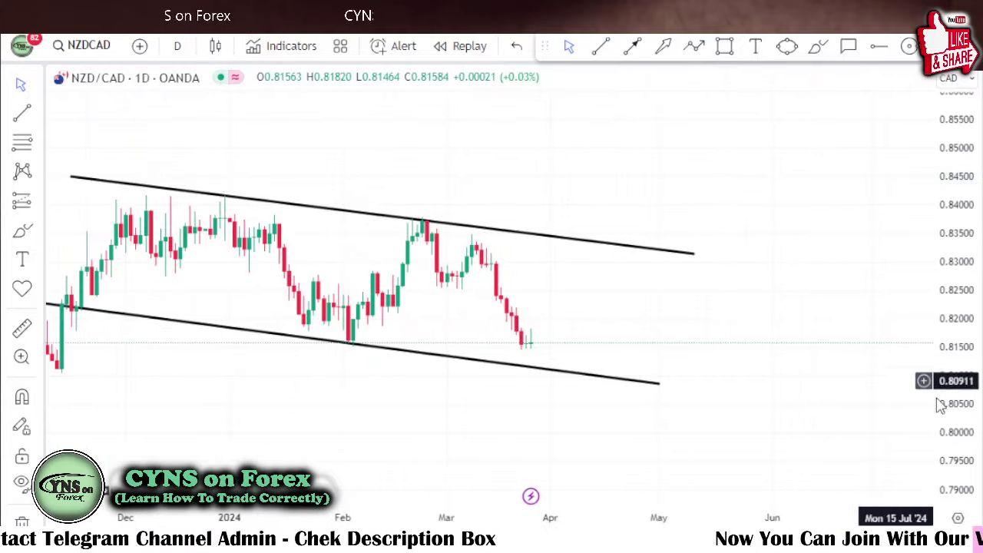
{"action": "left_click_drag", "start_coordinate": [961, 380], "coordinate": [961, 318]}
{"action": "scroll", "coordinate": [792, 237], "scroll_direction": "left", "scroll_amount": 2}
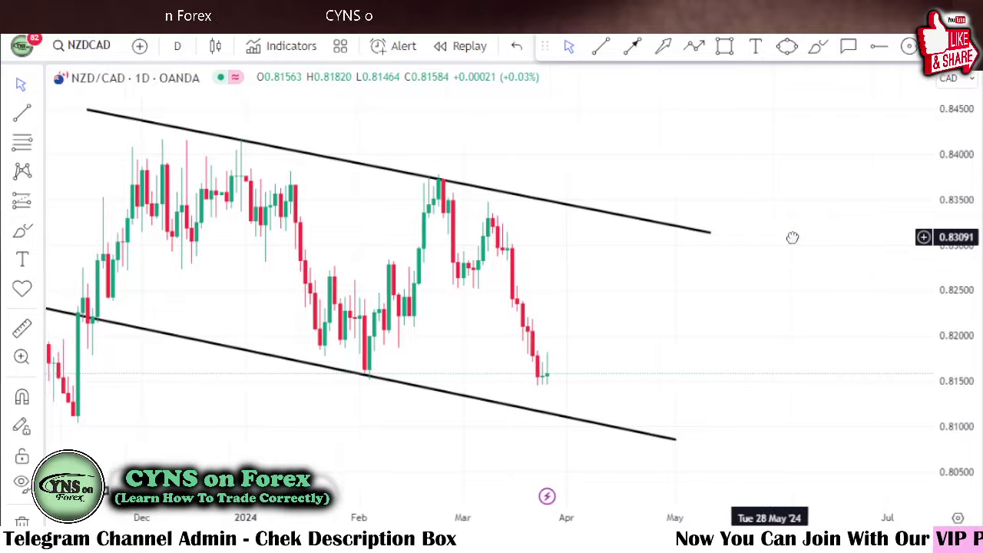
{"action": "scroll", "coordinate": [812, 245], "scroll_direction": "left", "scroll_amount": 2}
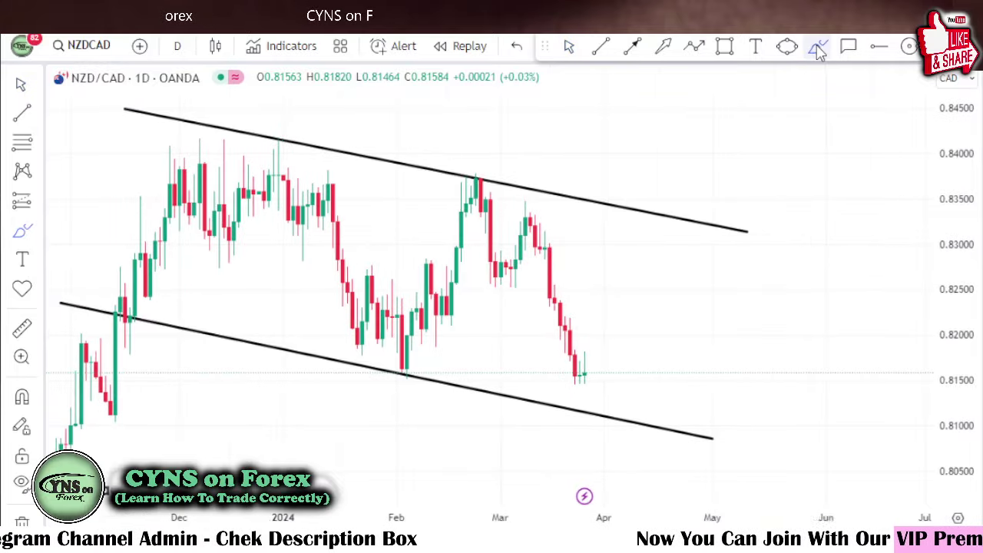
Brush trial sketches of peaks, a neckline and a projected rebound, then undo them.
{"action": "left_click", "coordinate": [819, 47]}
{"action": "left_click_drag", "start_coordinate": [426, 338], "coordinate": [503, 278]}
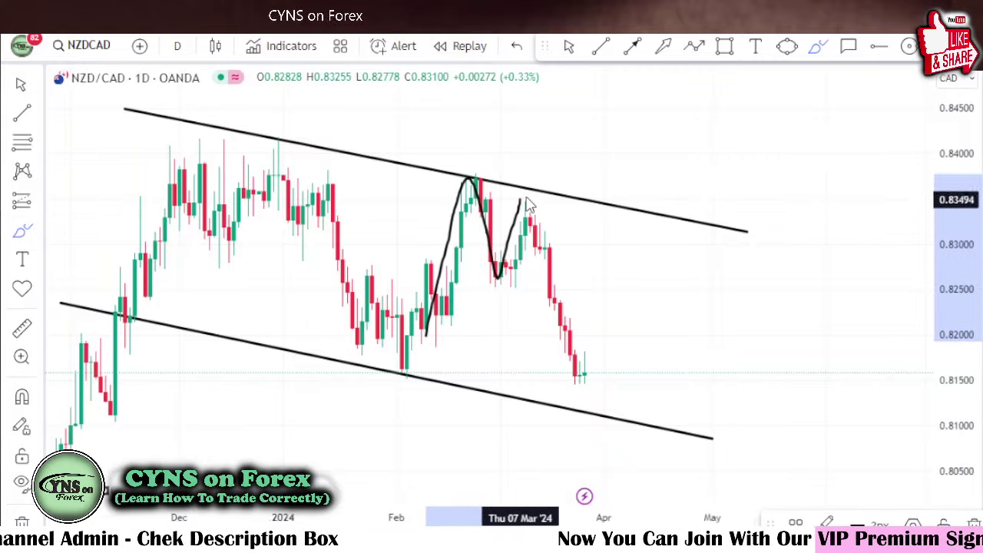
{"action": "left_click_drag", "start_coordinate": [503, 278], "coordinate": [575, 386]}
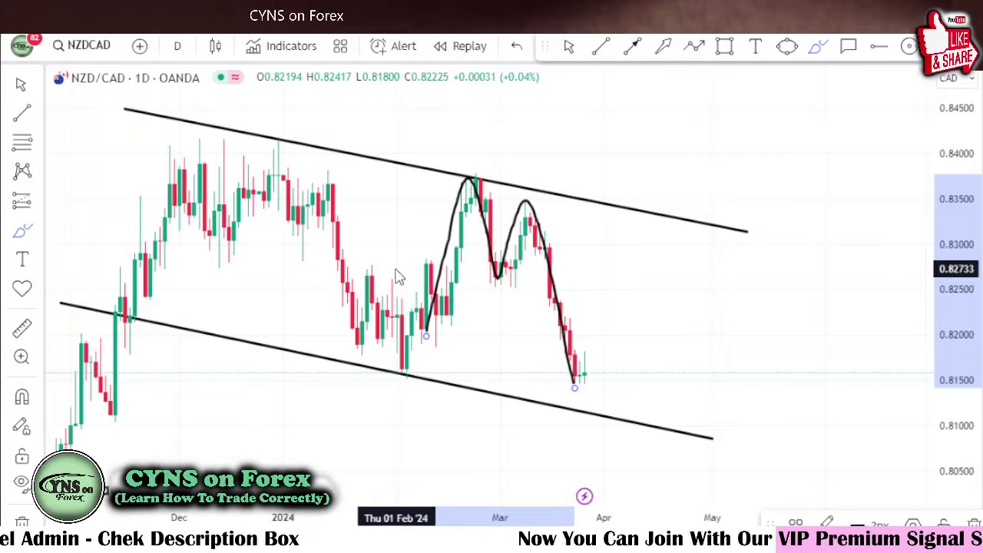
{"action": "left_click_drag", "start_coordinate": [401, 268], "coordinate": [673, 268]}
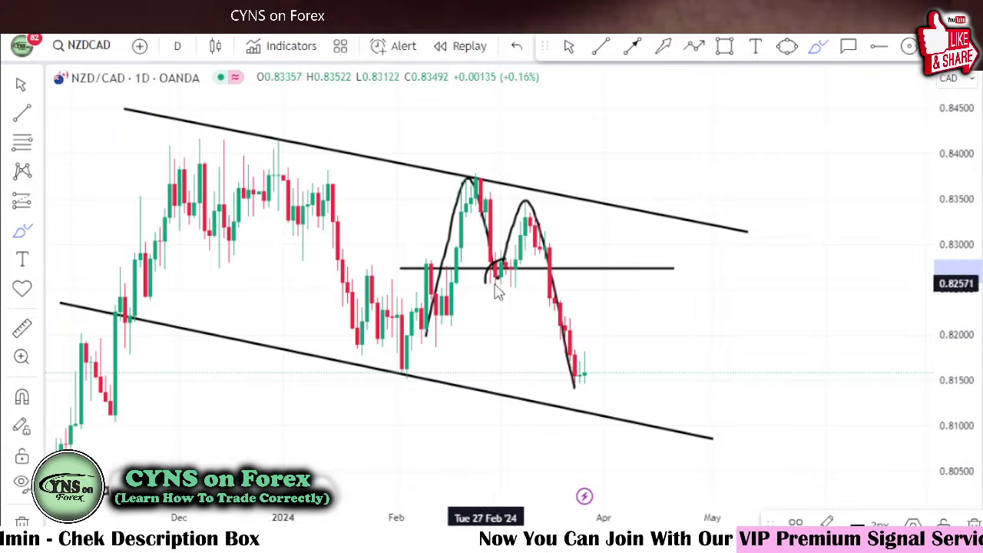
{"action": "left_click_drag", "start_coordinate": [506, 261], "coordinate": [491, 279]}
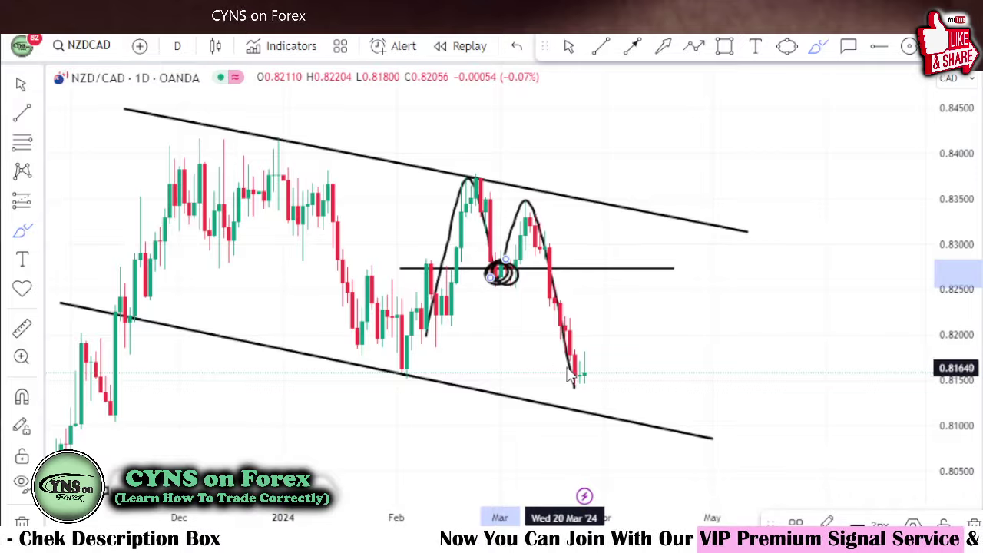
{"action": "mouse_move", "coordinate": [575, 381]}
{"action": "left_mouse_down"}
{"action": "mouse_move", "coordinate": [644, 280]}
{"action": "mouse_move", "coordinate": [637, 264]}
{"action": "mouse_move", "coordinate": [651, 265]}
{"action": "left_mouse_up"}
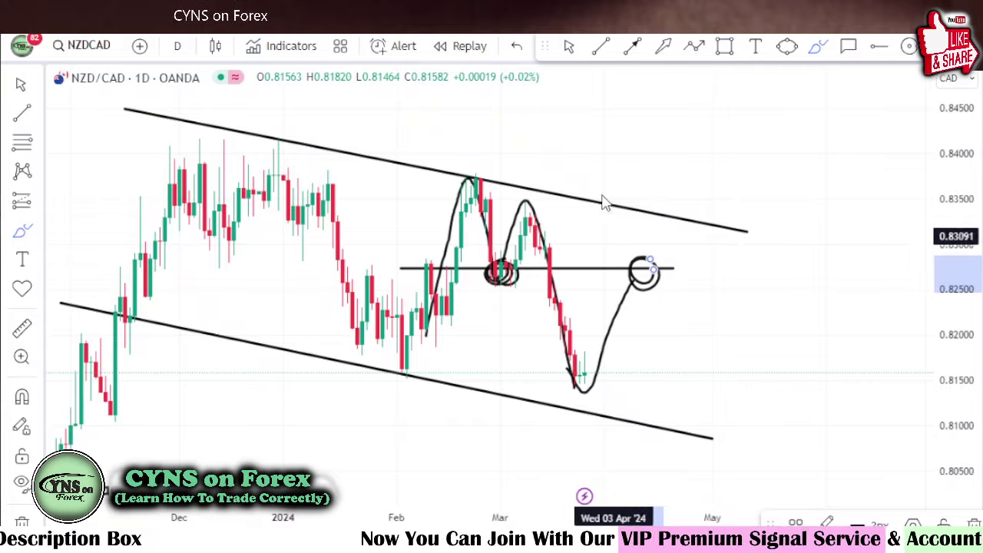
{"action": "left_click", "coordinate": [519, 48]}
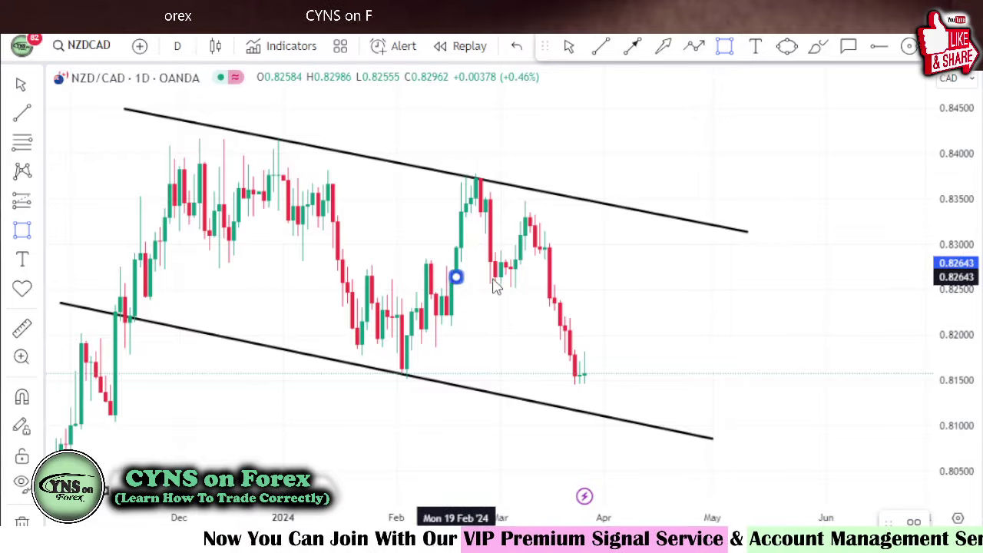
Draw blue zones near 0.8265–0.8281 and near 0.8160 from the February low past the latest candles.
{"action": "left_click_drag", "start_coordinate": [457, 276], "coordinate": [719, 262]}
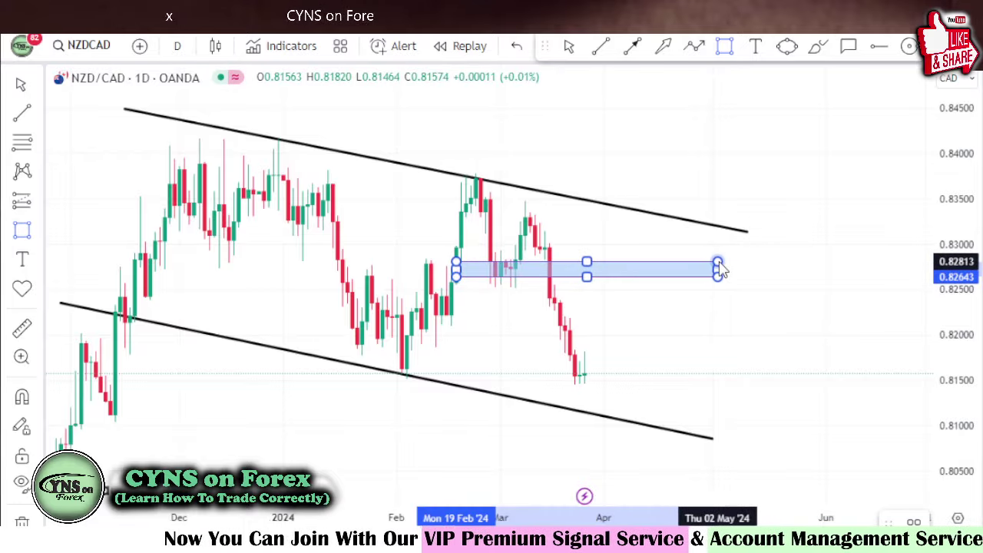
{"action": "left_click", "coordinate": [720, 185]}
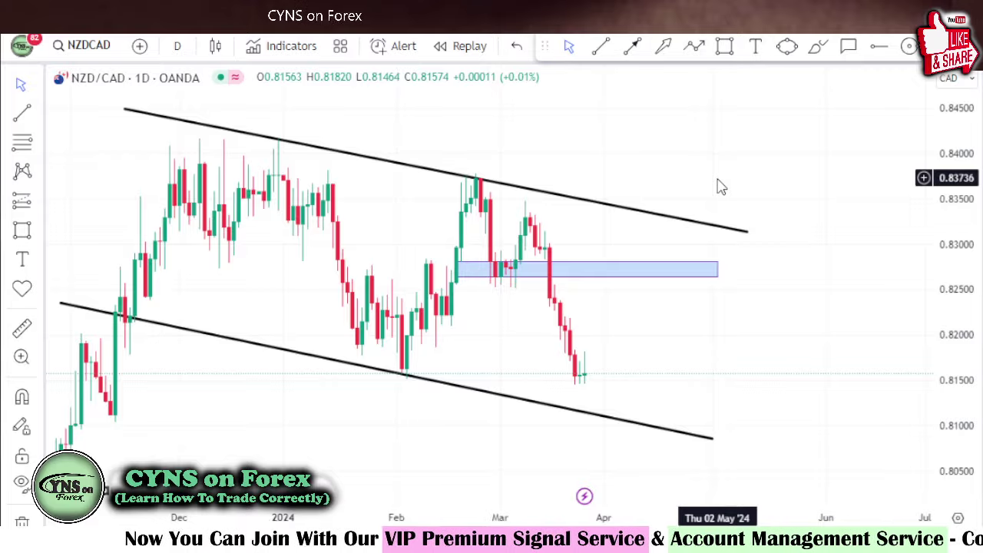
{"action": "left_click", "coordinate": [726, 50]}
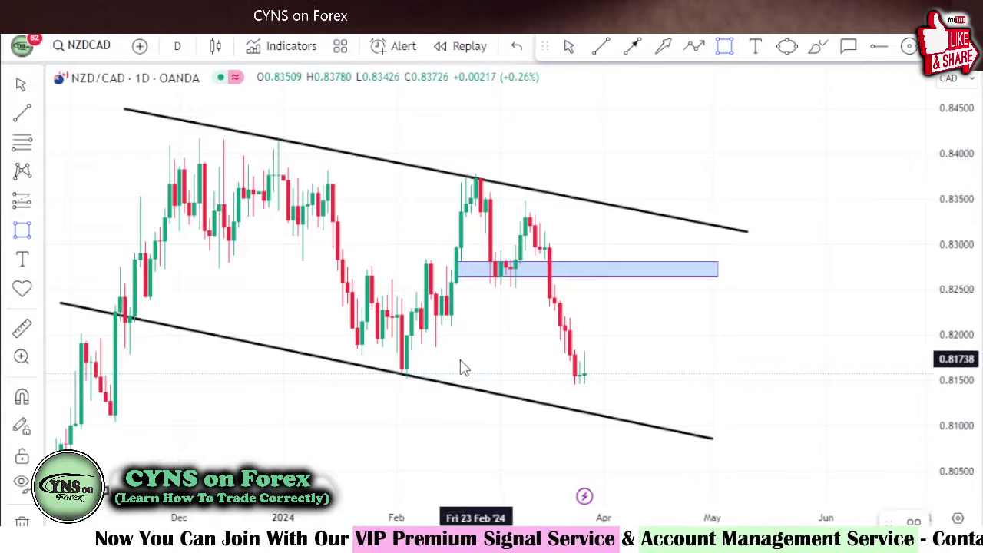
{"action": "left_click", "coordinate": [377, 369]}
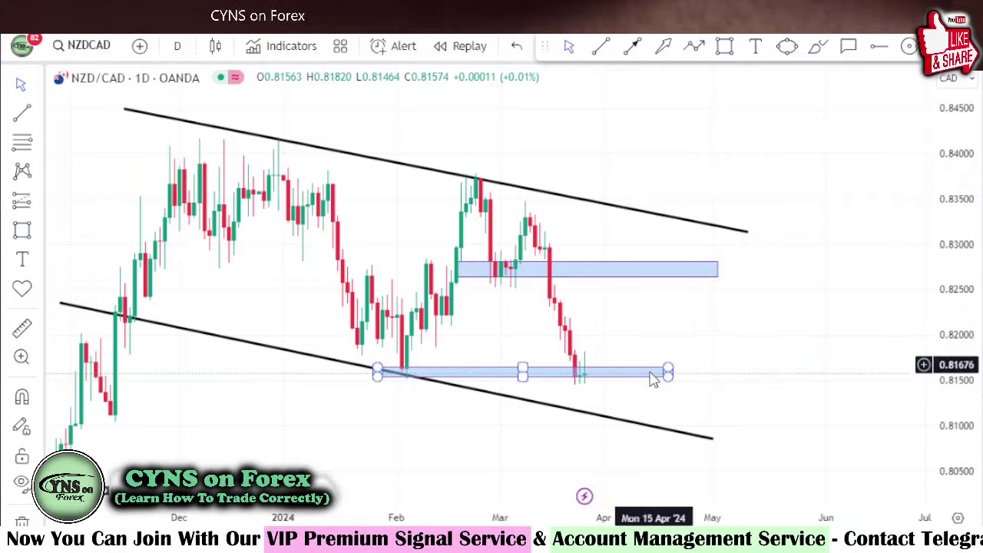
{"action": "left_click_drag", "start_coordinate": [669, 373], "coordinate": [709, 372]}
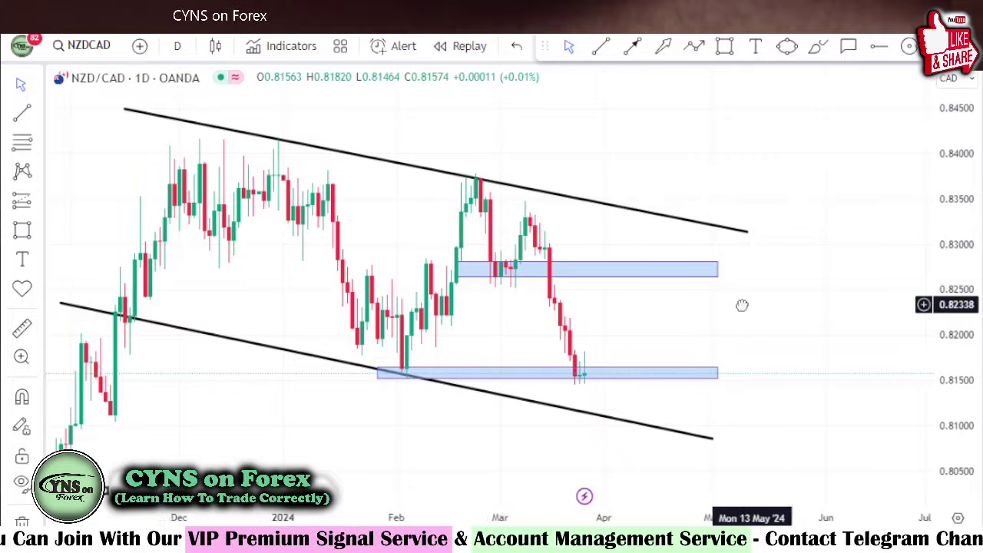
{"action": "left_click_drag", "start_coordinate": [743, 305], "coordinate": [725, 307]}
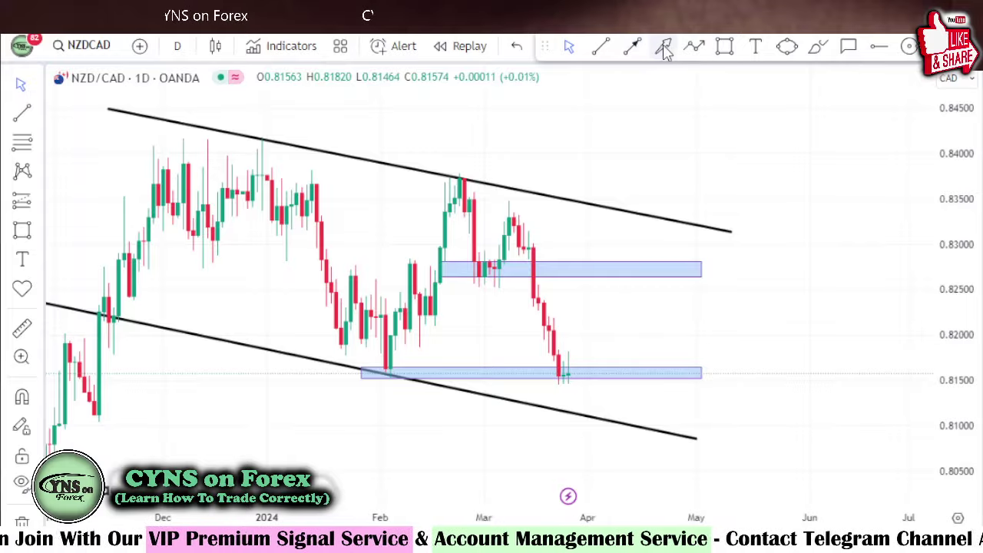
Draw a down arrow from the latest candles to the lower channel line.
{"action": "left_click", "coordinate": [633, 47]}
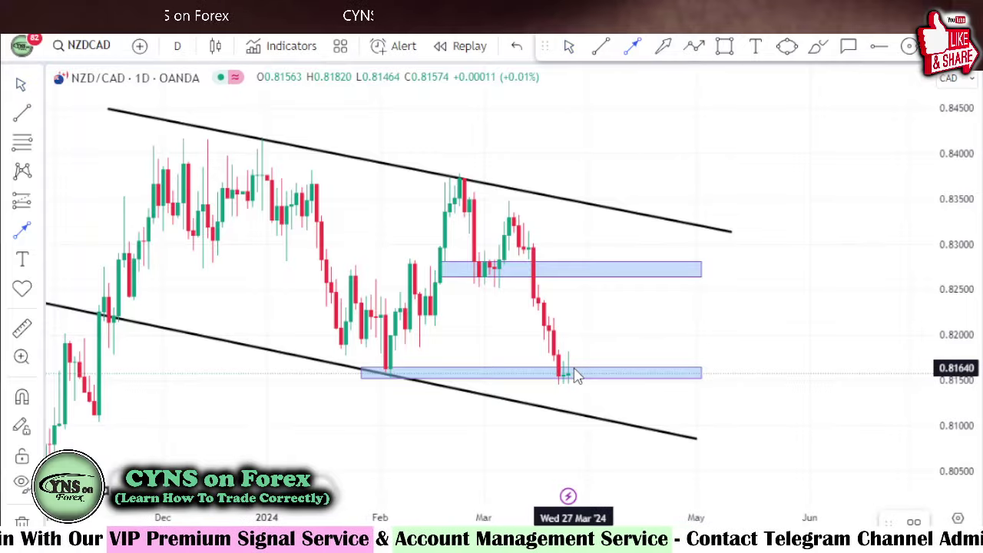
{"action": "left_click", "coordinate": [573, 371]}
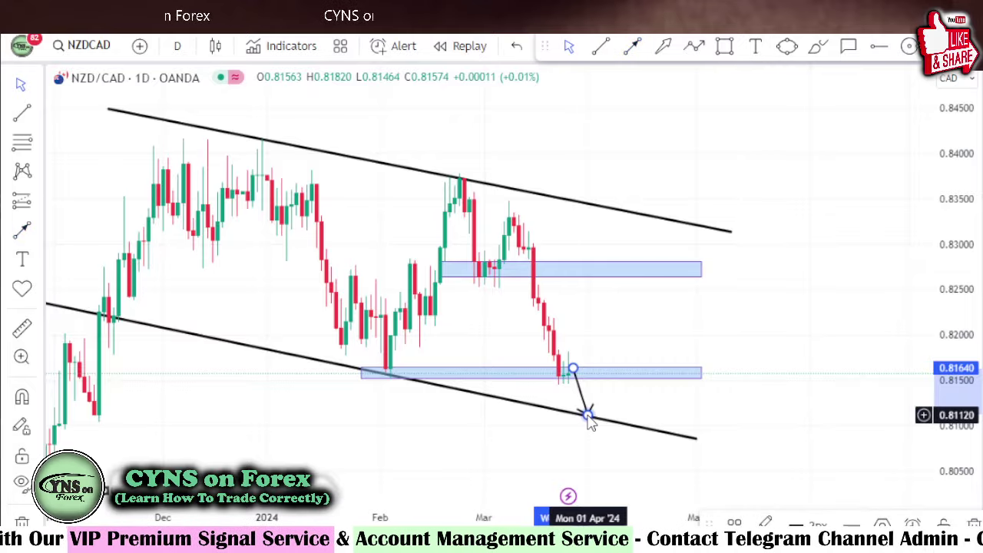
{"action": "left_click", "coordinate": [588, 416]}
{"action": "left_click_drag", "start_coordinate": [701, 327], "coordinate": [732, 308]}
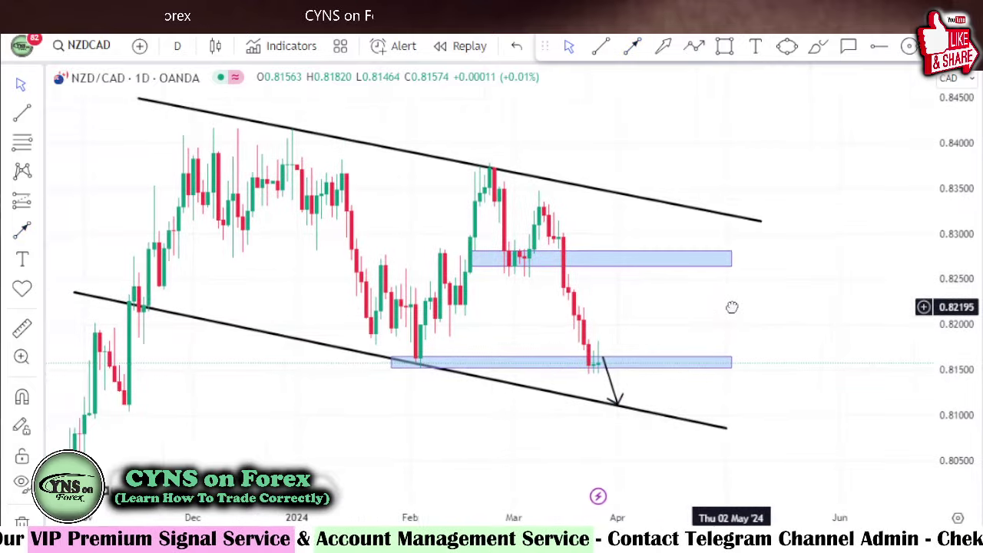
Draw a wide blue zone near 0.8105–0.8117 across the whole chart.
{"action": "left_click", "coordinate": [724, 45]}
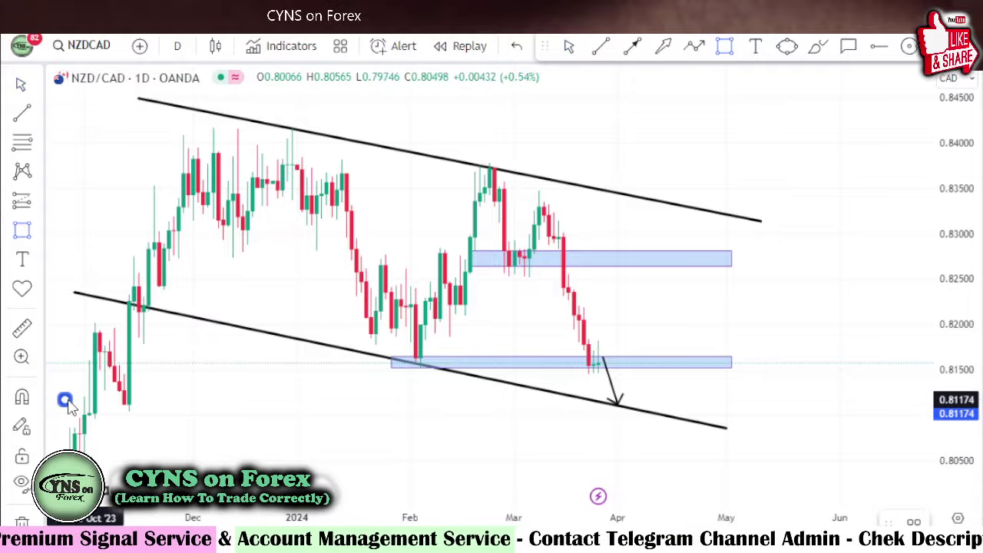
{"action": "left_click_drag", "start_coordinate": [66, 405], "coordinate": [737, 415]}
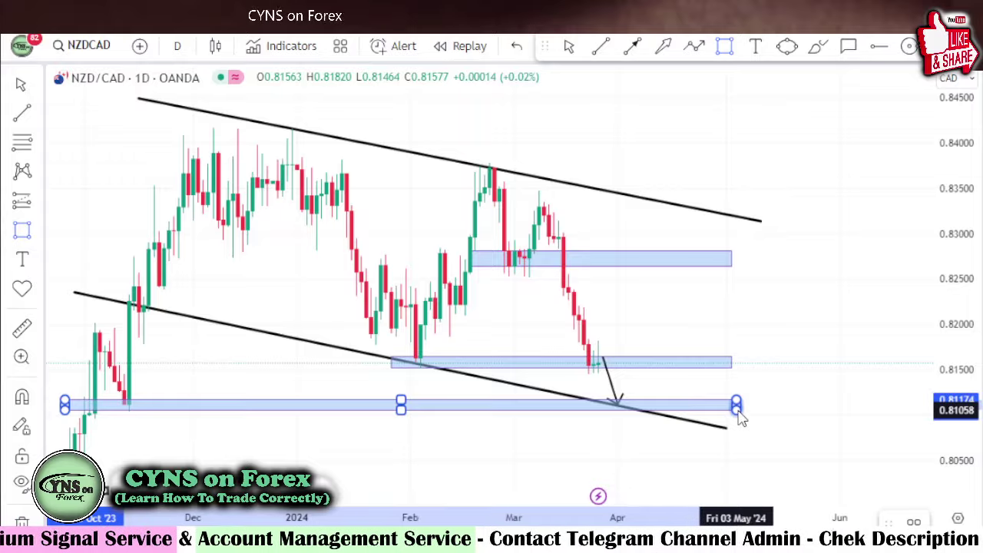
{"action": "left_click", "coordinate": [736, 407]}
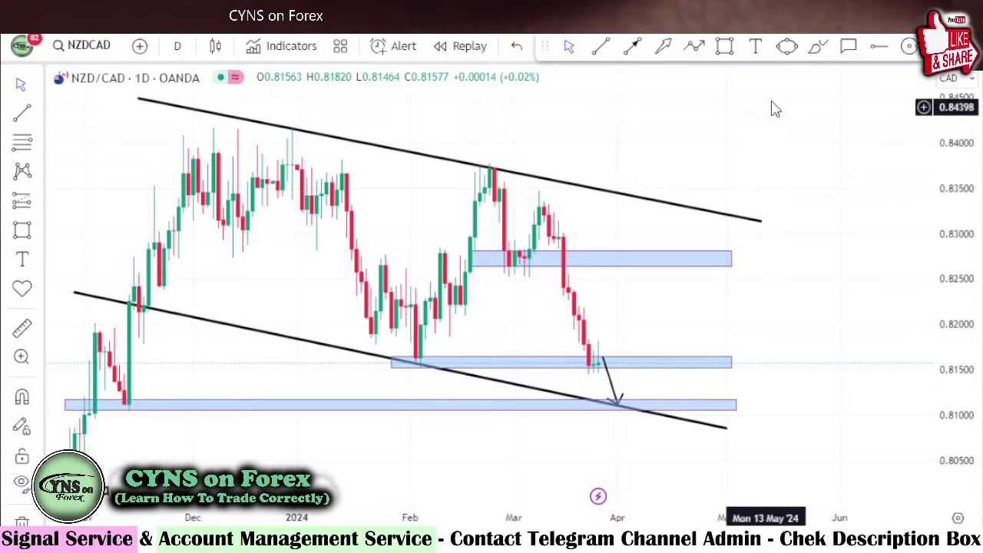
Draw a pink circle centred on the arrow tip at the lower trendline.
{"action": "left_click", "coordinate": [910, 46]}
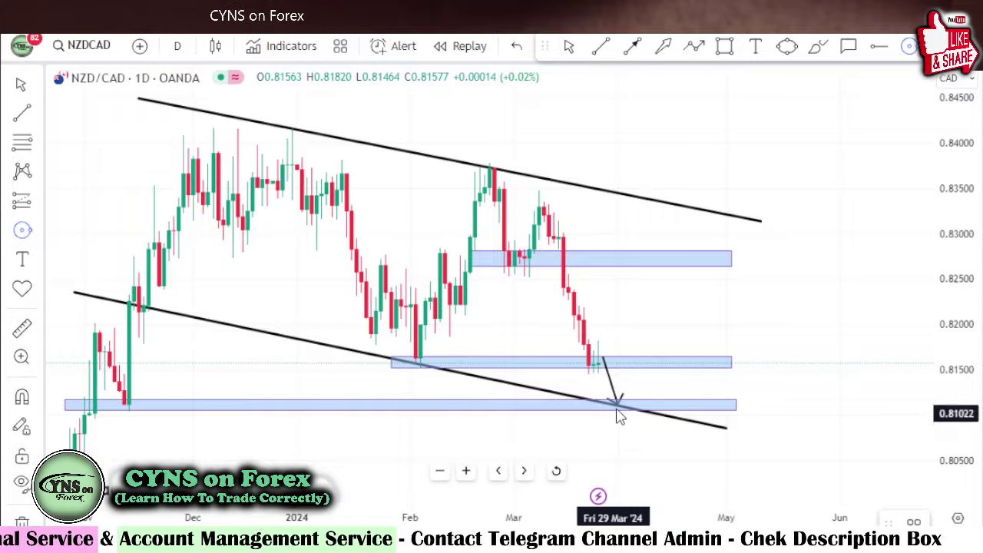
{"action": "left_click", "coordinate": [622, 423]}
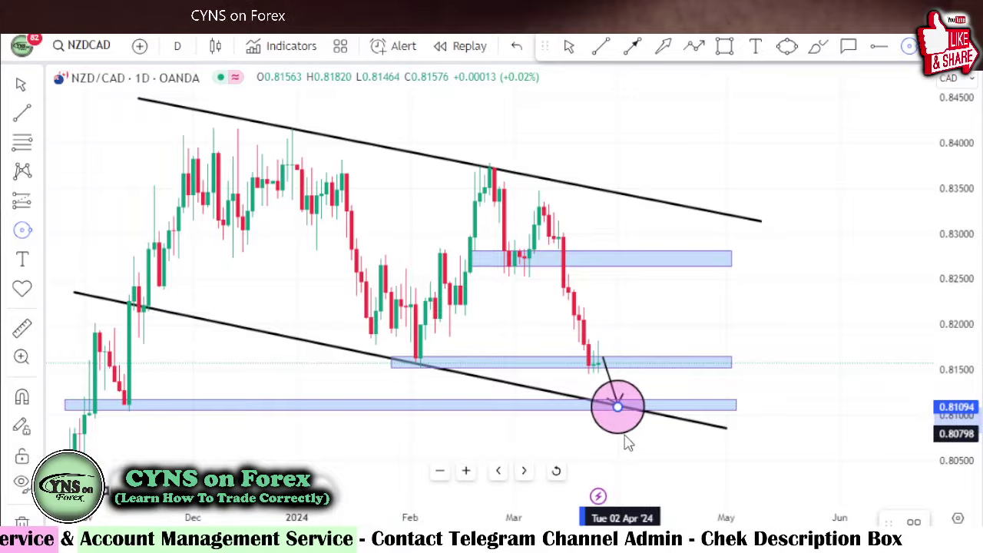
{"action": "left_click", "coordinate": [630, 446]}
{"action": "left_click_drag", "start_coordinate": [740, 264], "coordinate": [705, 221]}
Add a callout pointing at the circle reading 'waiting for buy setup'.
{"action": "left_click", "coordinate": [853, 48]}
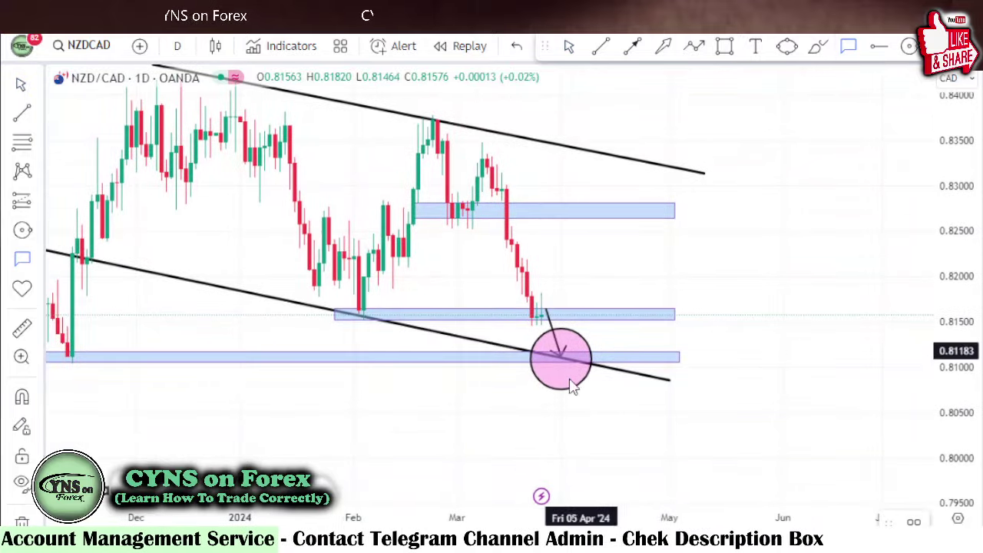
{"action": "left_click_drag", "start_coordinate": [556, 359], "coordinate": [572, 413]}
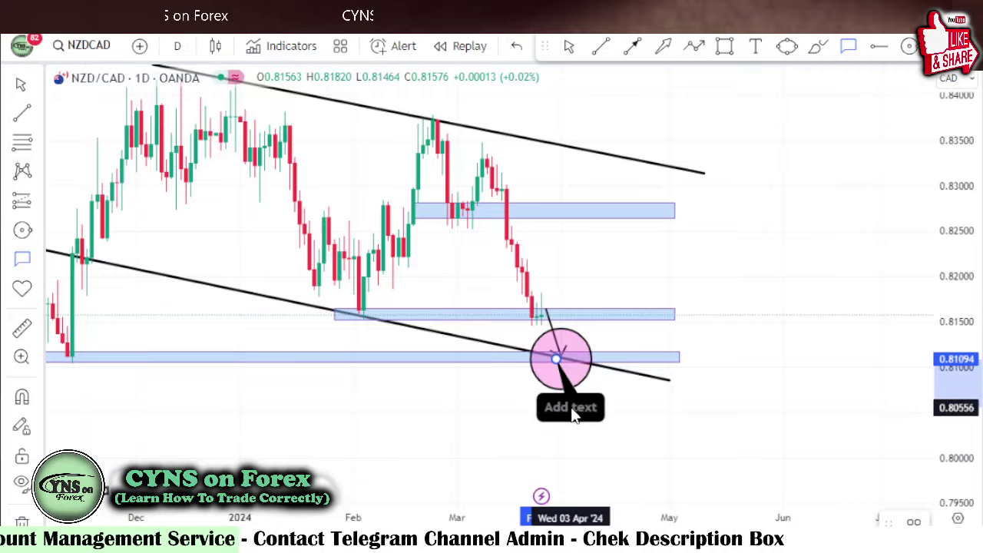
{"action": "type", "text": "W"}
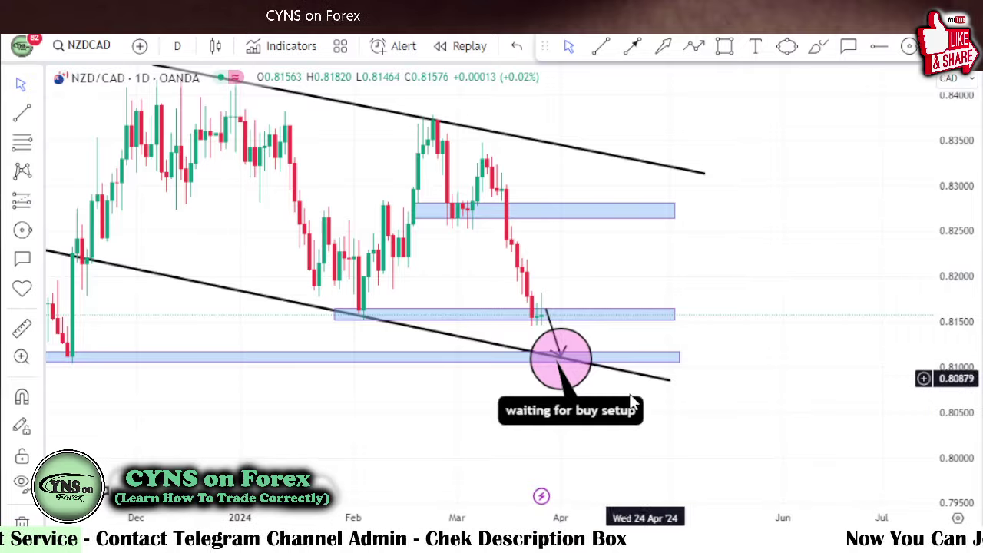
{"action": "left_click_drag", "start_coordinate": [604, 411], "coordinate": [619, 409]}
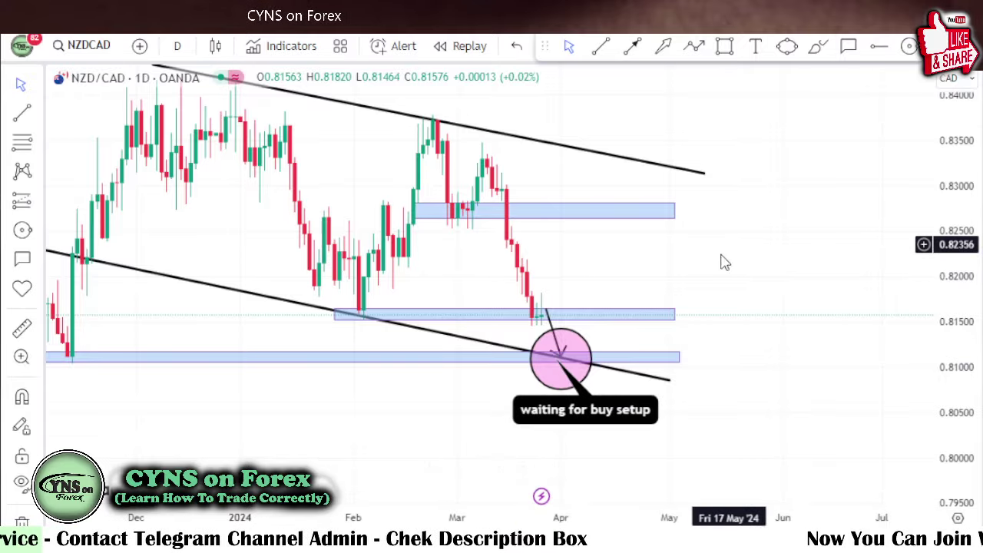
{"action": "left_click_drag", "start_coordinate": [596, 345], "coordinate": [544, 393]}
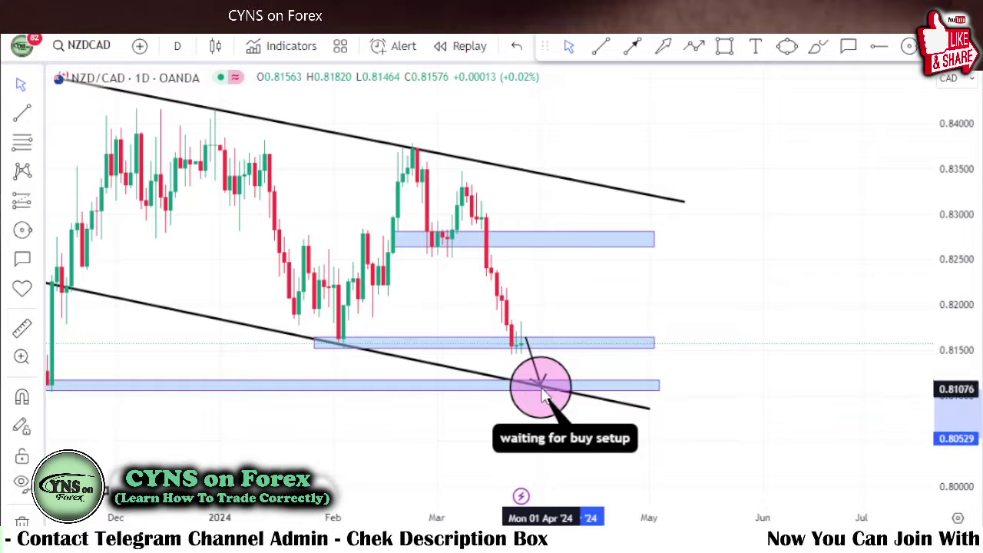
{"action": "left_click", "coordinate": [721, 300]}
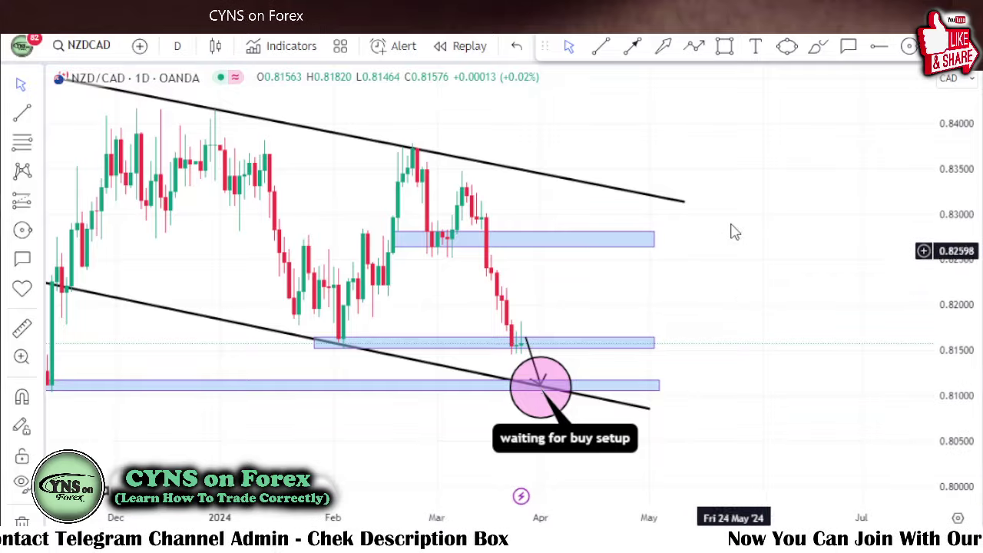
Draw a thick upward arrow from the pink circle to the upper zone near 0.8270.
{"action": "left_click", "coordinate": [665, 46]}
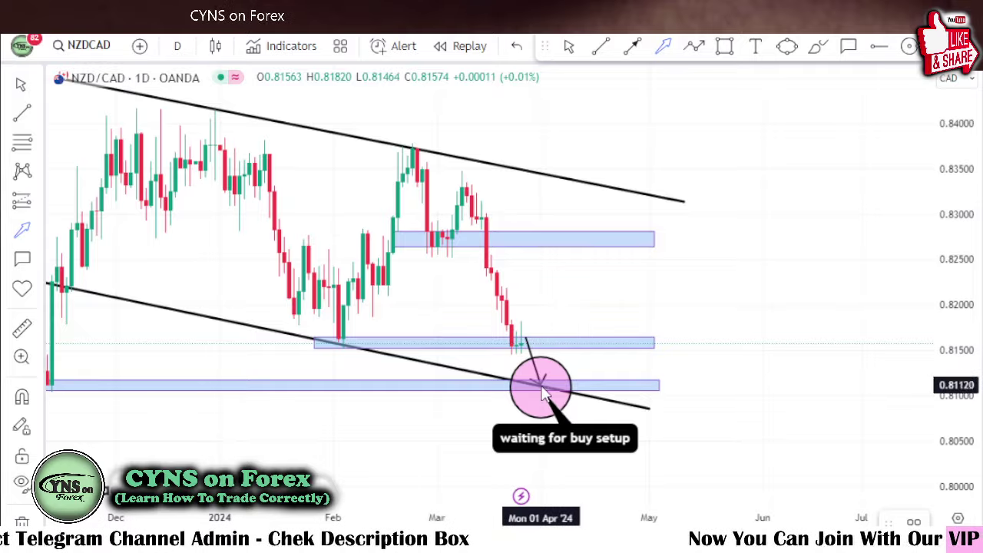
{"action": "left_click_drag", "start_coordinate": [540, 389], "coordinate": [603, 246]}
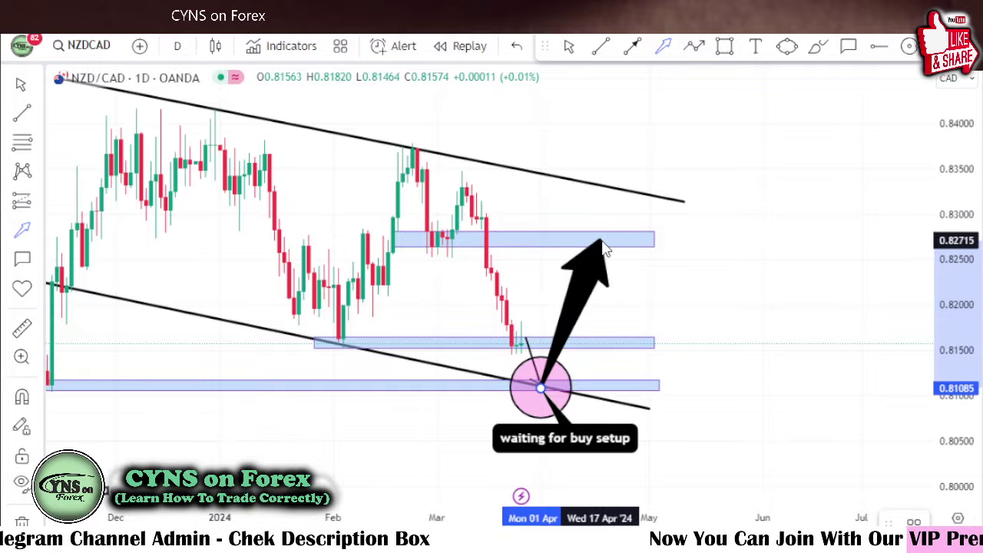
{"action": "left_click_drag", "start_coordinate": [687, 279], "coordinate": [732, 212]}
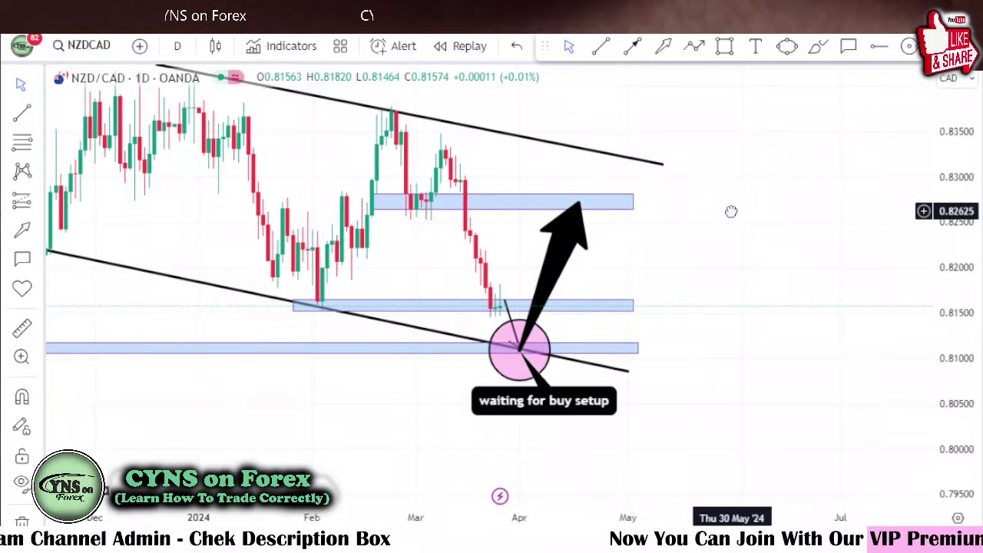